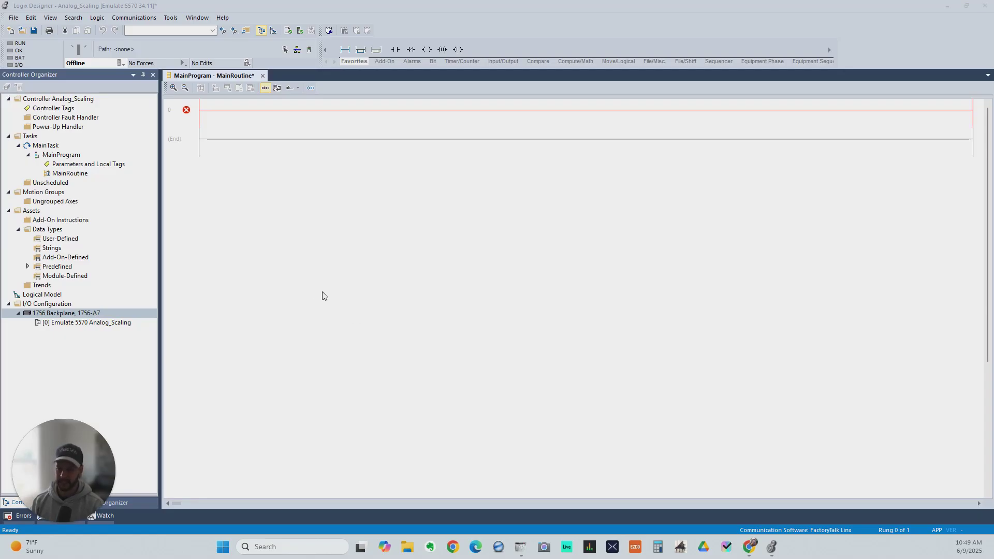
# Step: Select rung 0 of the main routine, then start a new module on the 1756 Backplane
pyautogui.click(98, 316)
pyautogui.click(183, 124)
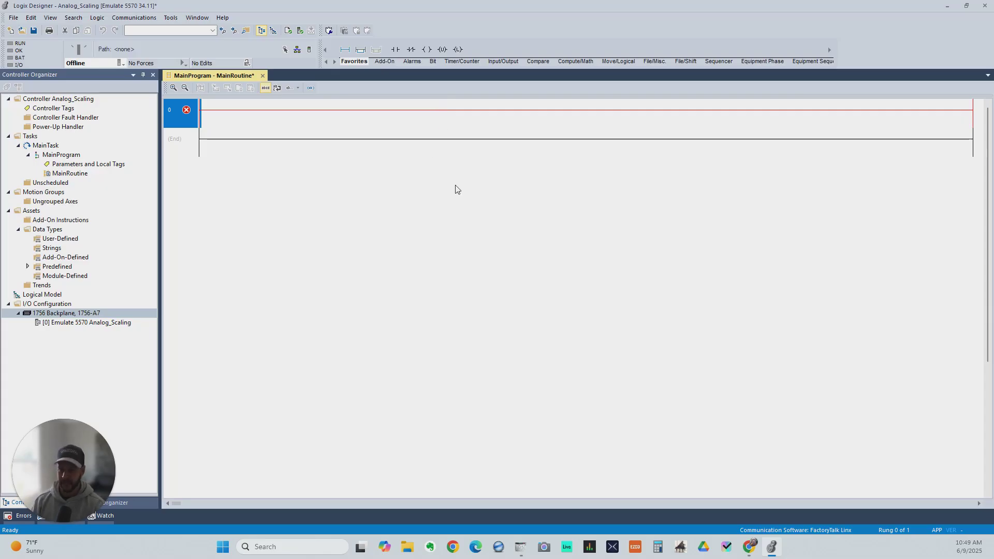
pyautogui.rightClick(75, 317)
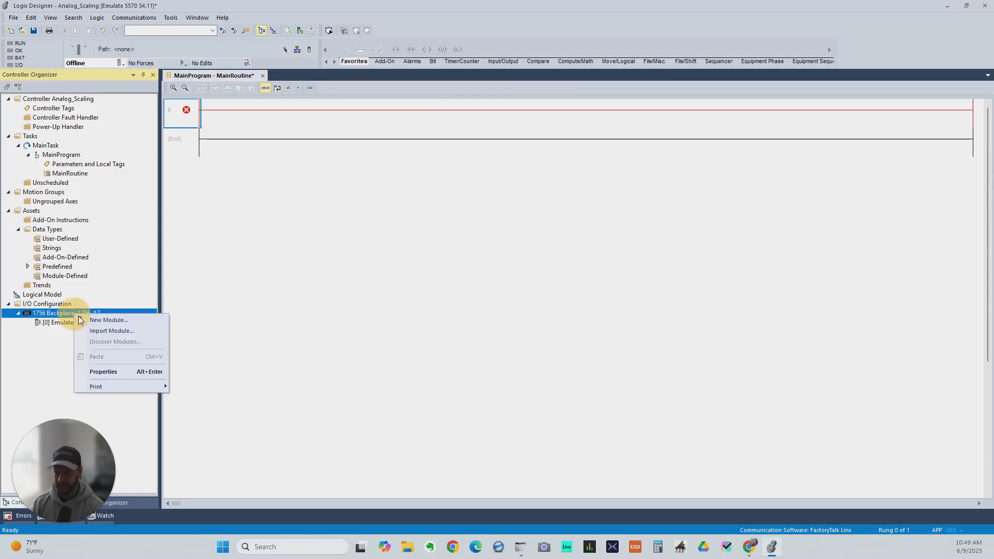
pyautogui.click(109, 320)
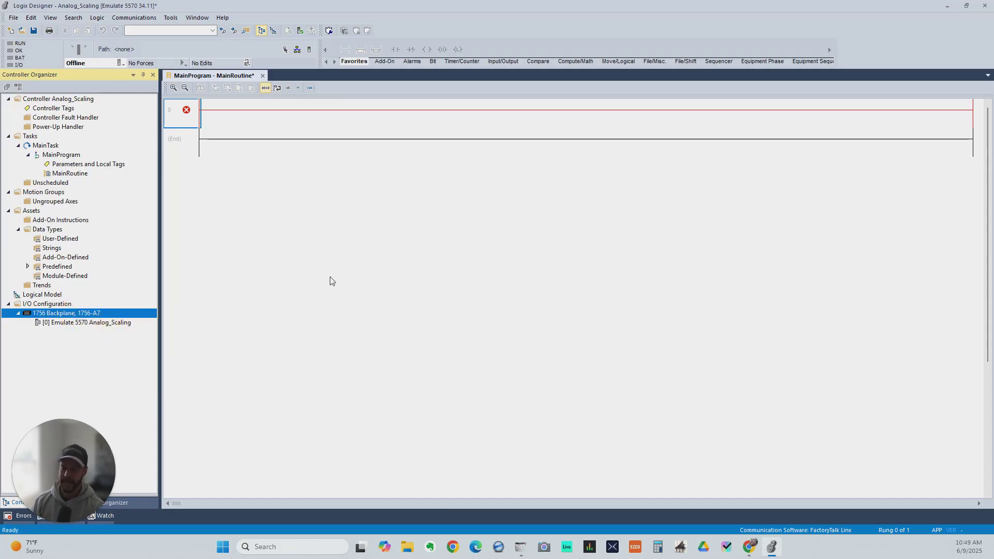
# Step: Search the catalog for 'if8' and create a 1756-IF8 analog input module
pyautogui.click(389, 185)
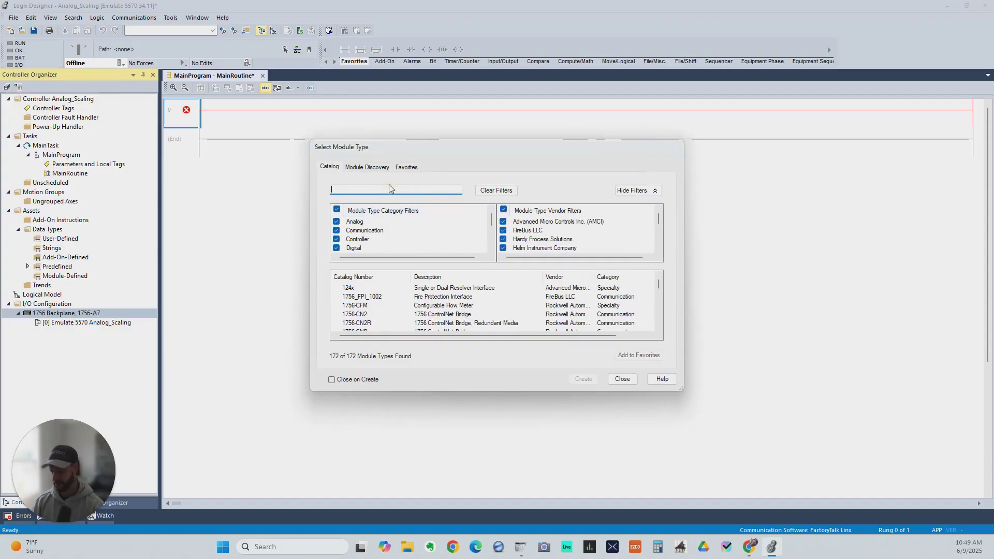
pyautogui.write('if8')
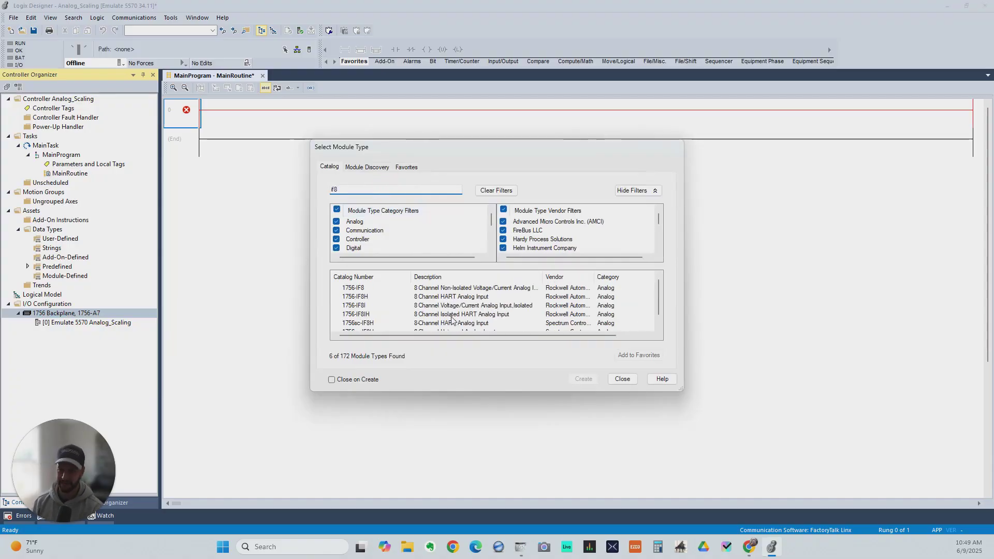
pyautogui.click(409, 290)
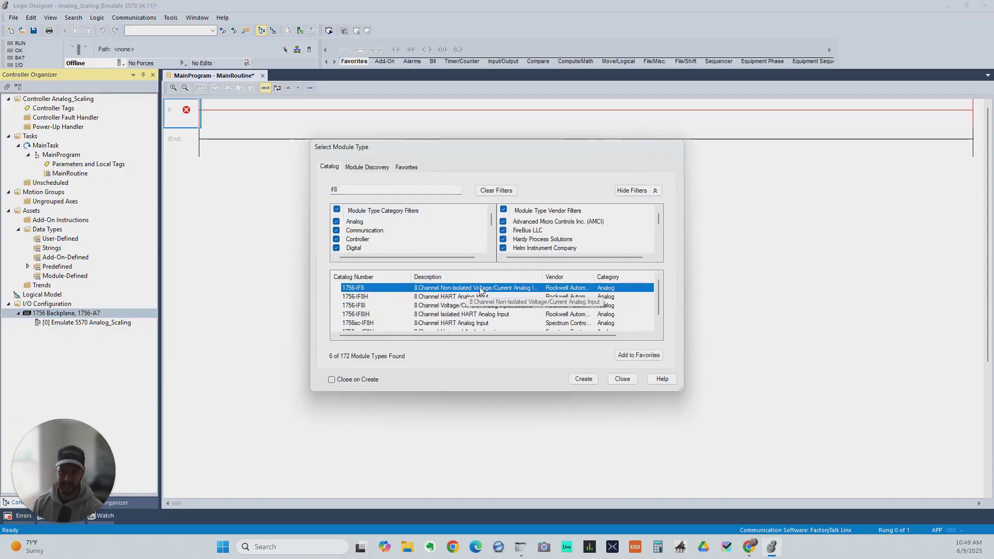
pyautogui.moveTo(543, 277); pyautogui.dragTo(605, 277)
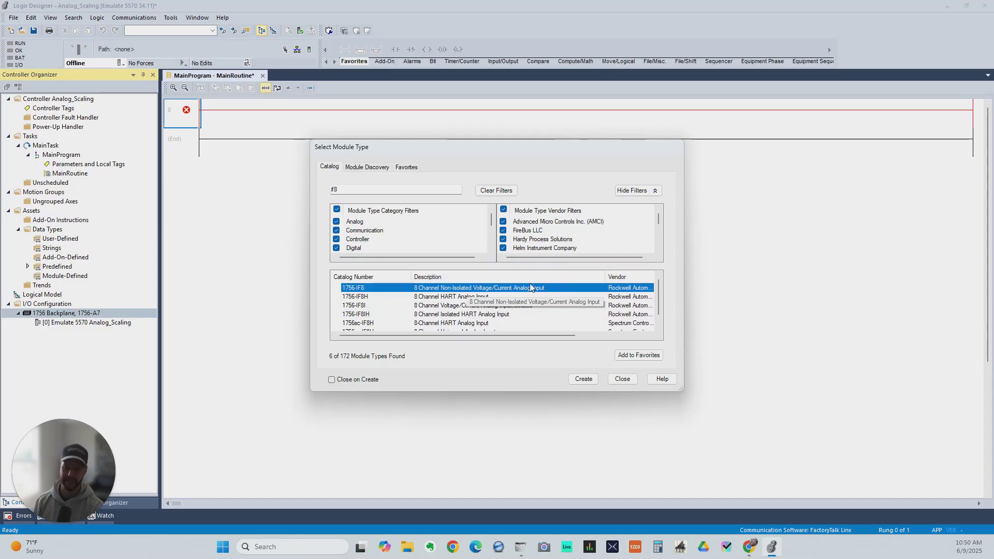
pyautogui.click(501, 290)
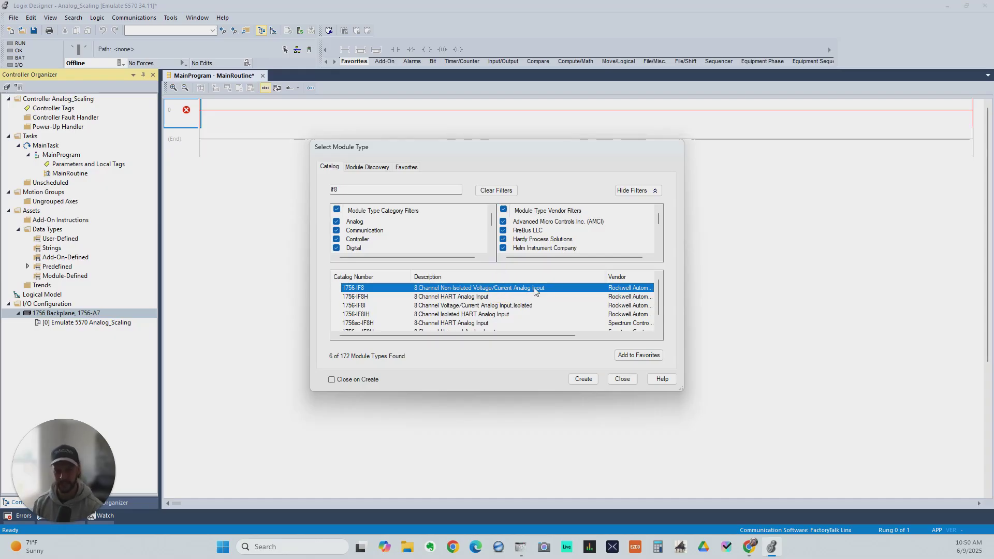
pyautogui.click(583, 379)
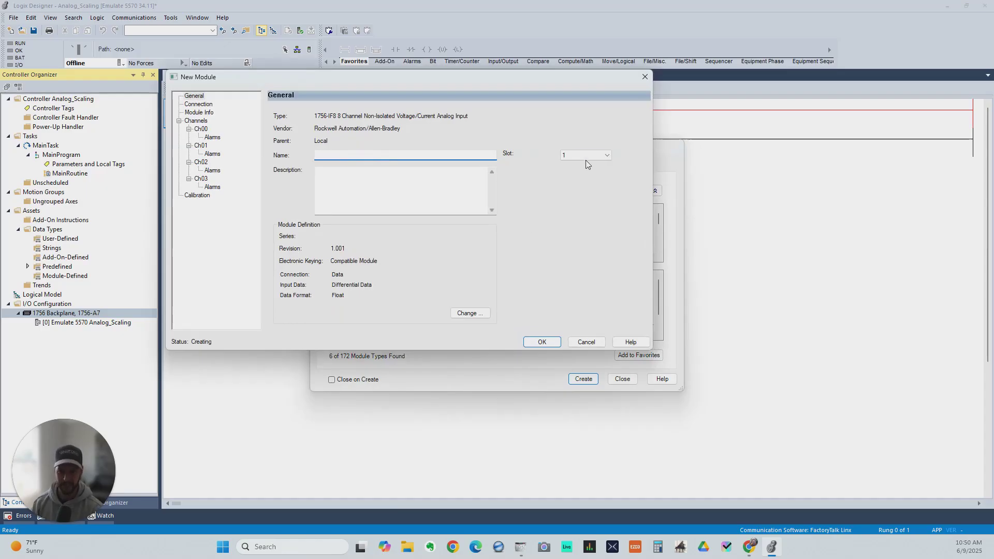
# Step: Browse the Channels, Ch01, Ch02 and Ch03 pages, ending on the Ch00 settings
pyautogui.click(201, 129)
pyautogui.click(196, 121)
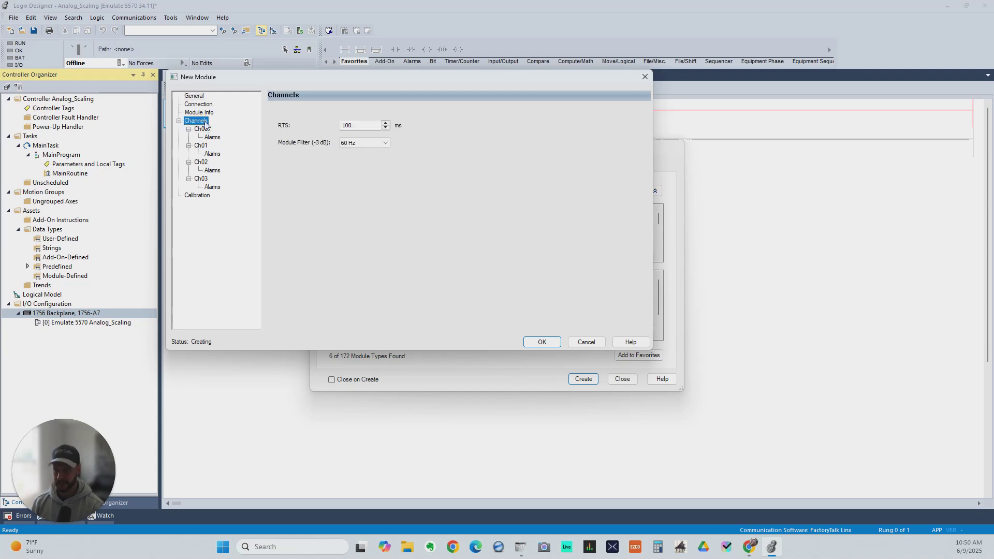
pyautogui.click(202, 129)
pyautogui.click(201, 147)
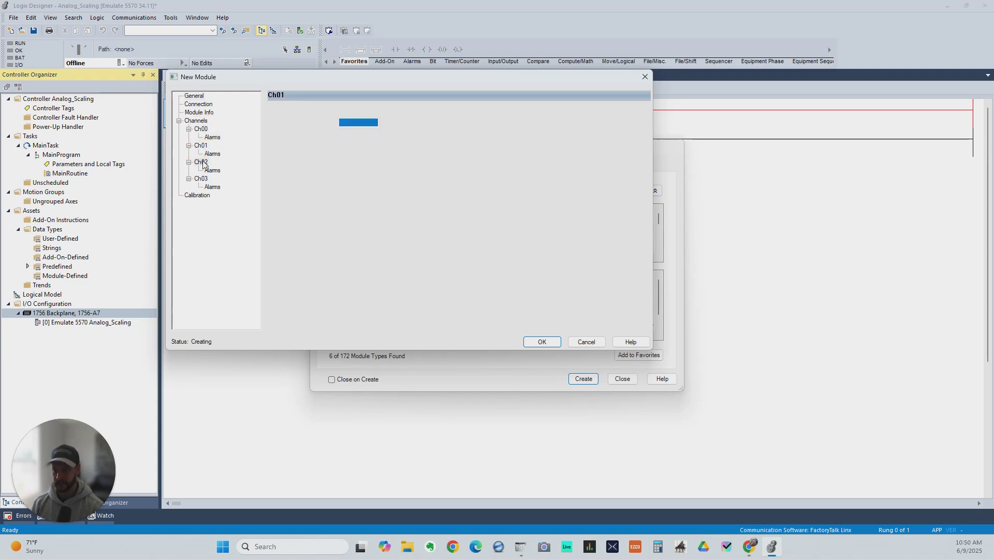
pyautogui.click(201, 162)
pyautogui.click(202, 179)
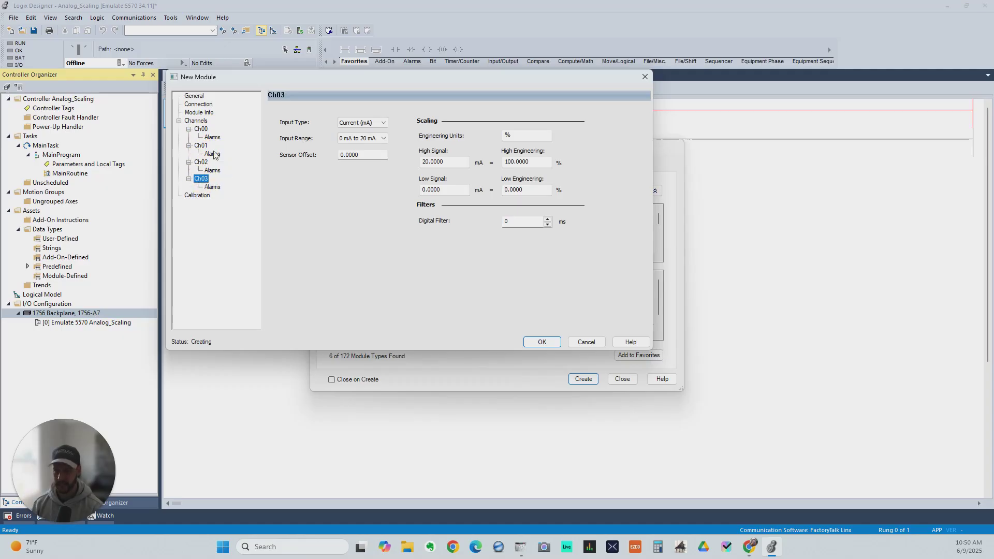
pyautogui.click(204, 129)
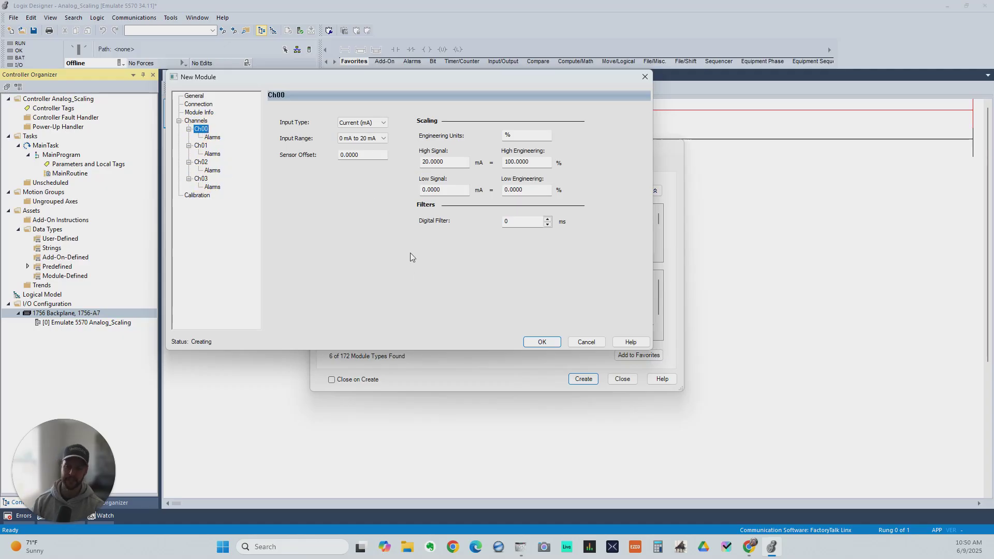
pyautogui.click(382, 123)
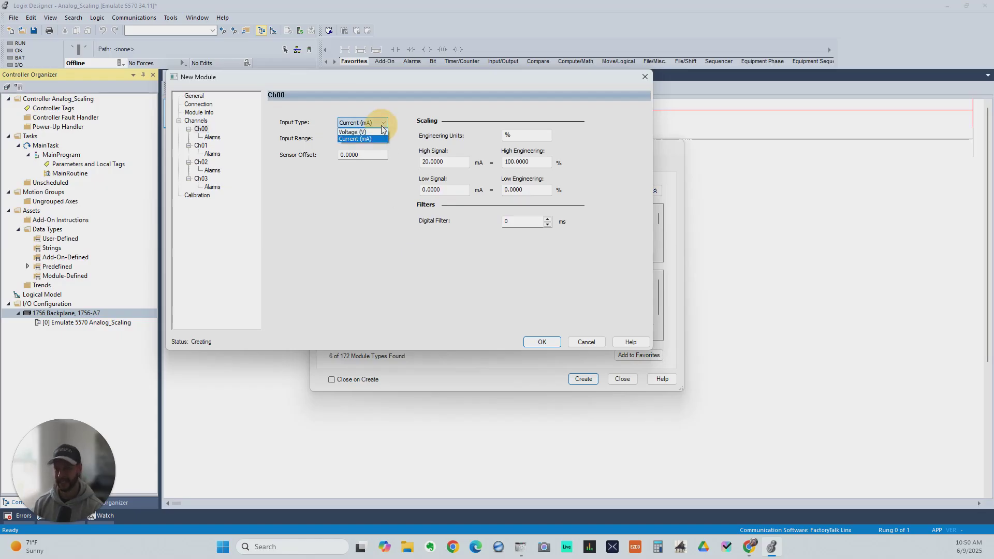
pyautogui.click(379, 133)
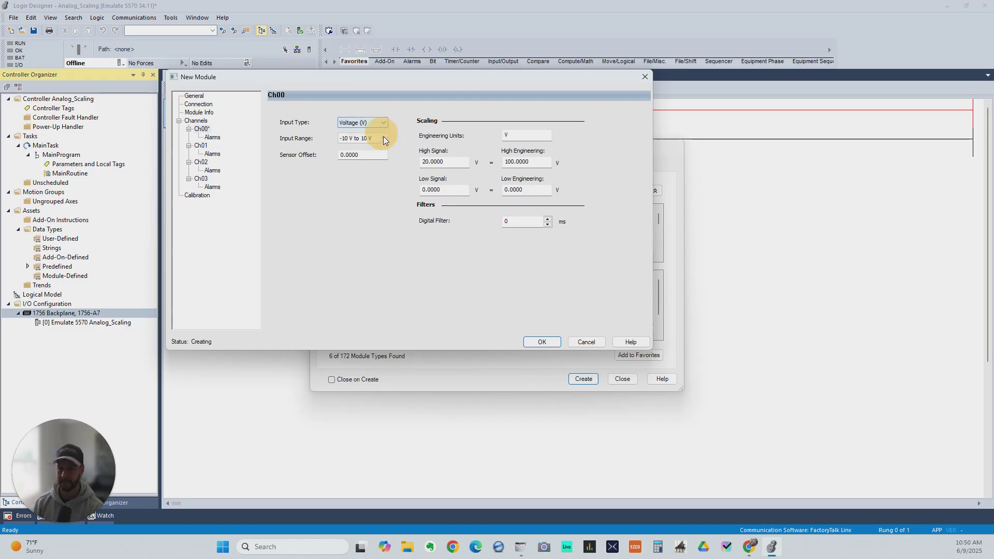
pyautogui.click(382, 138)
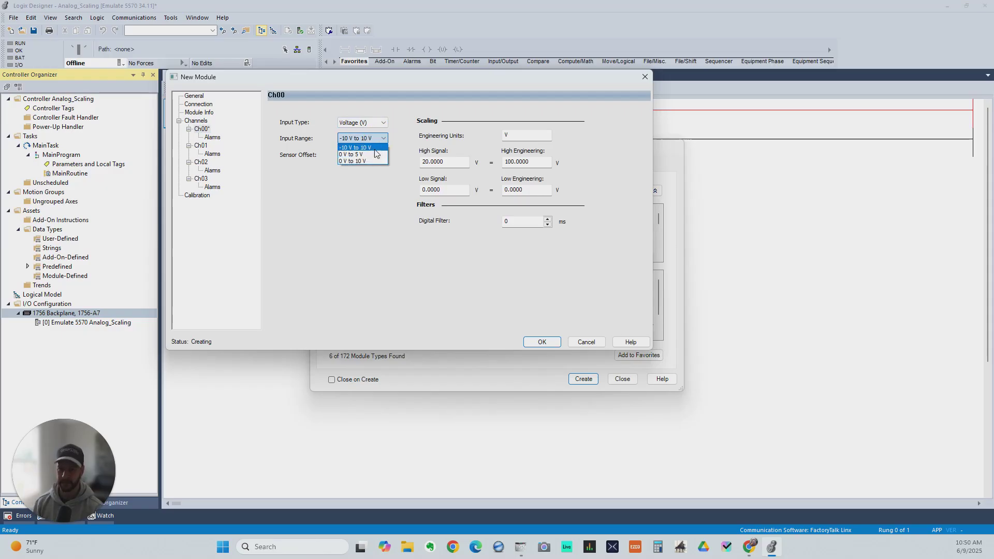
pyautogui.click(384, 126)
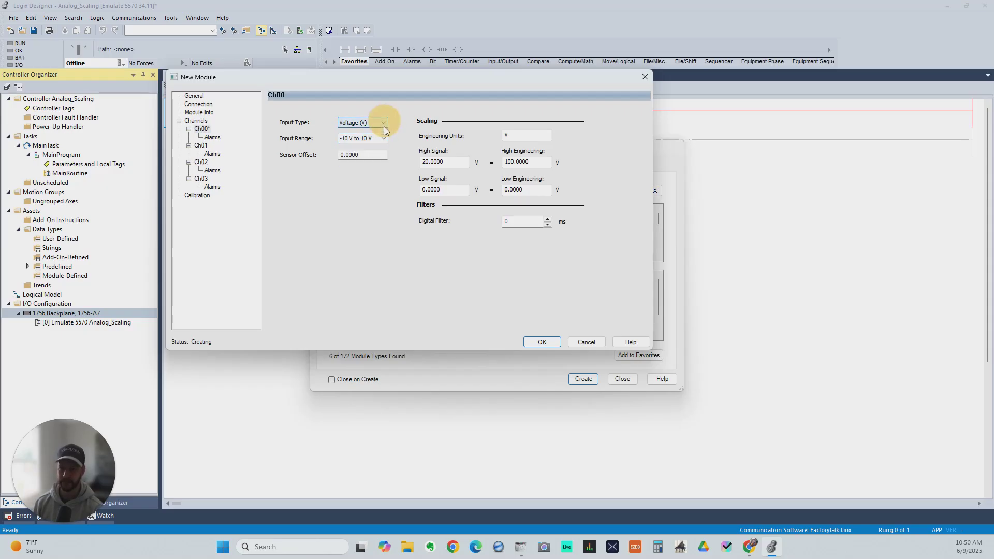
pyautogui.click(384, 126)
pyautogui.click(378, 137)
pyautogui.click(378, 141)
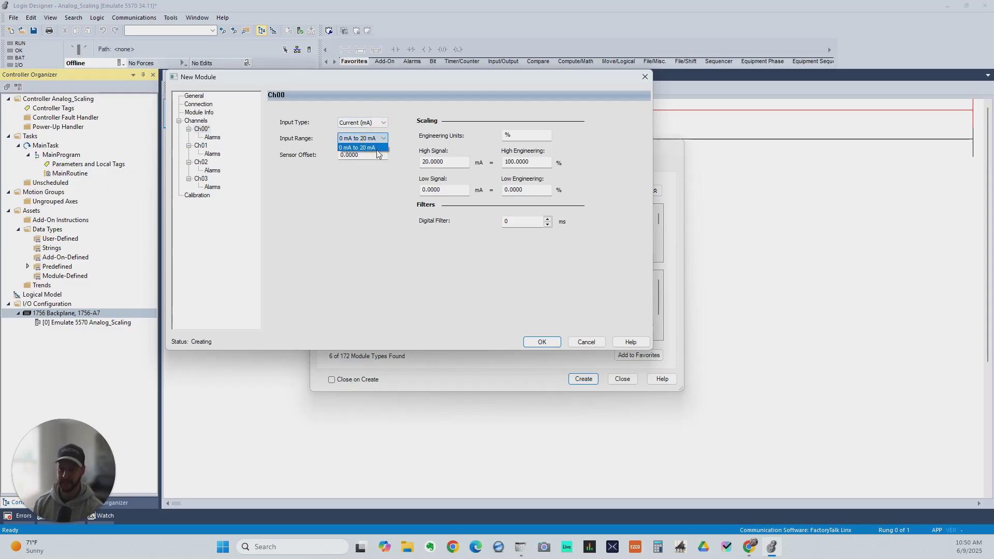
pyautogui.click(377, 148)
pyautogui.click(374, 140)
pyautogui.click(373, 149)
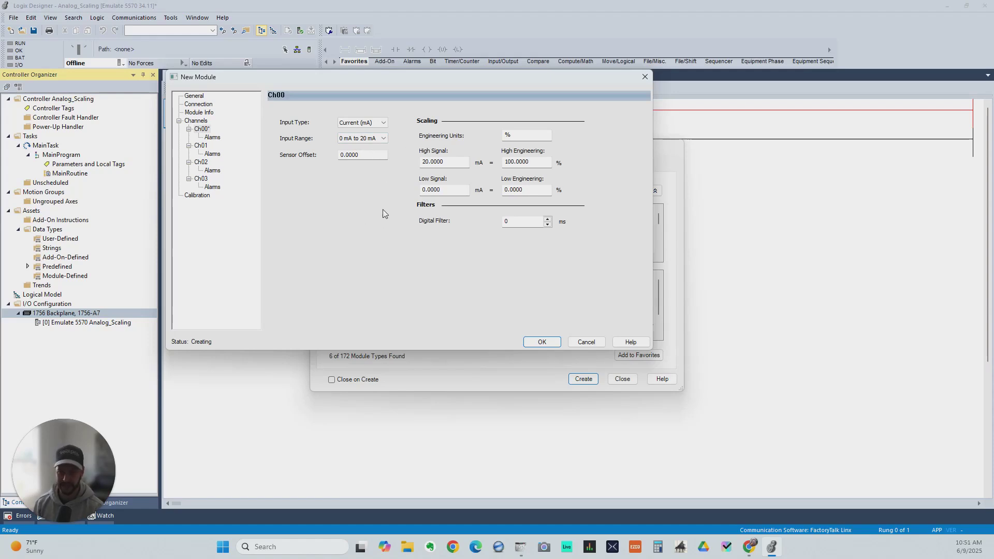
# Step: Set Ch00 Input Type to Voltage (V) with the 0 V to 10 V range
pyautogui.click(350, 122)
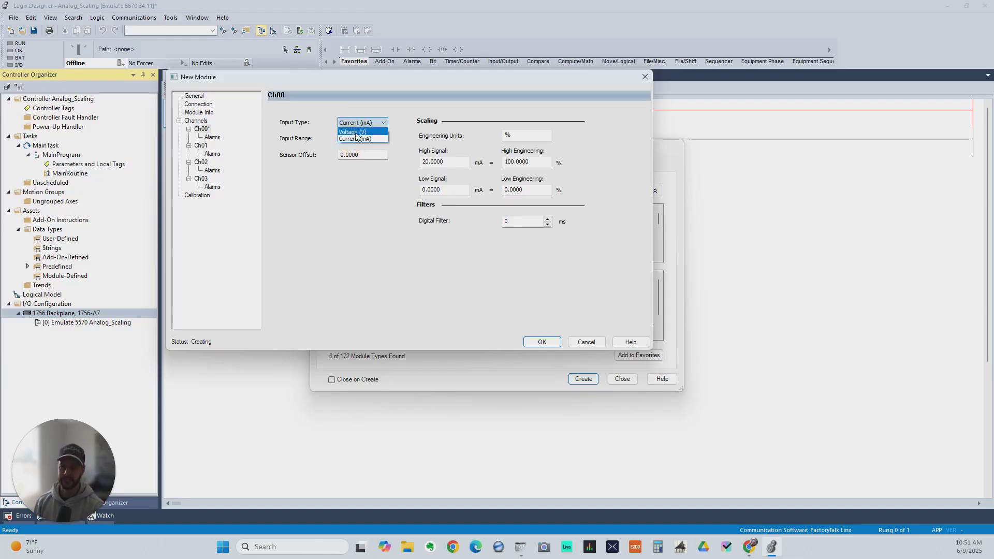
pyautogui.click(337, 207)
pyautogui.click(382, 138)
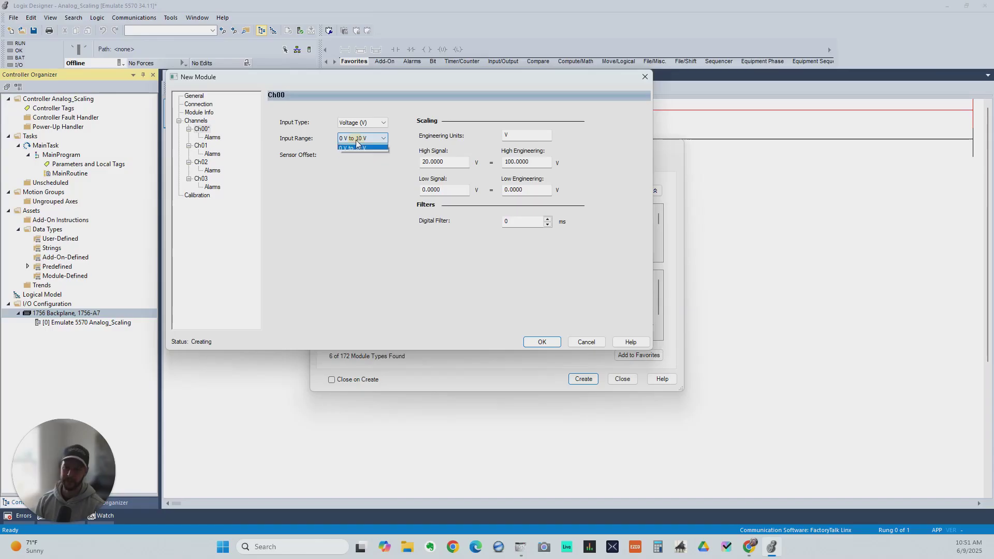
pyautogui.click(373, 147)
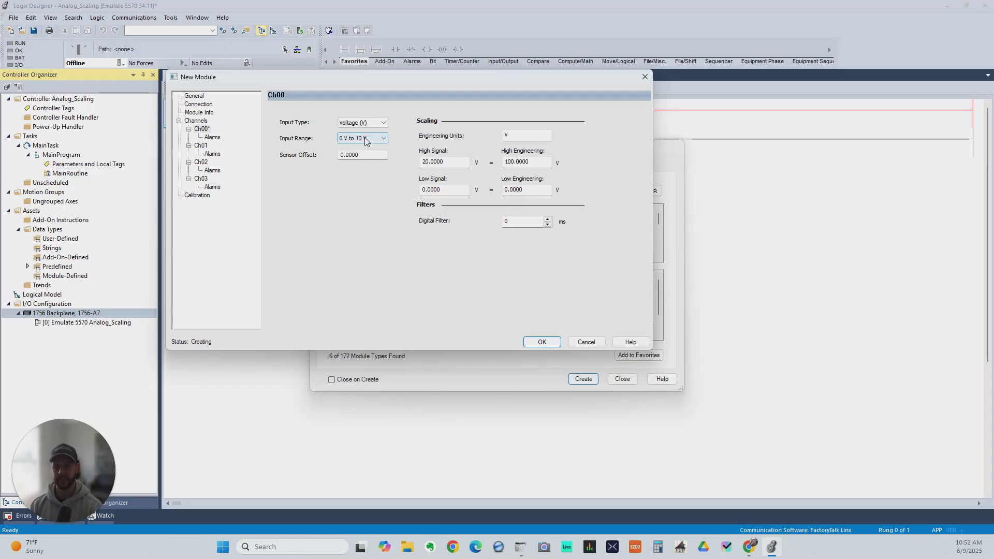
pyautogui.click(365, 141)
pyautogui.click(383, 141)
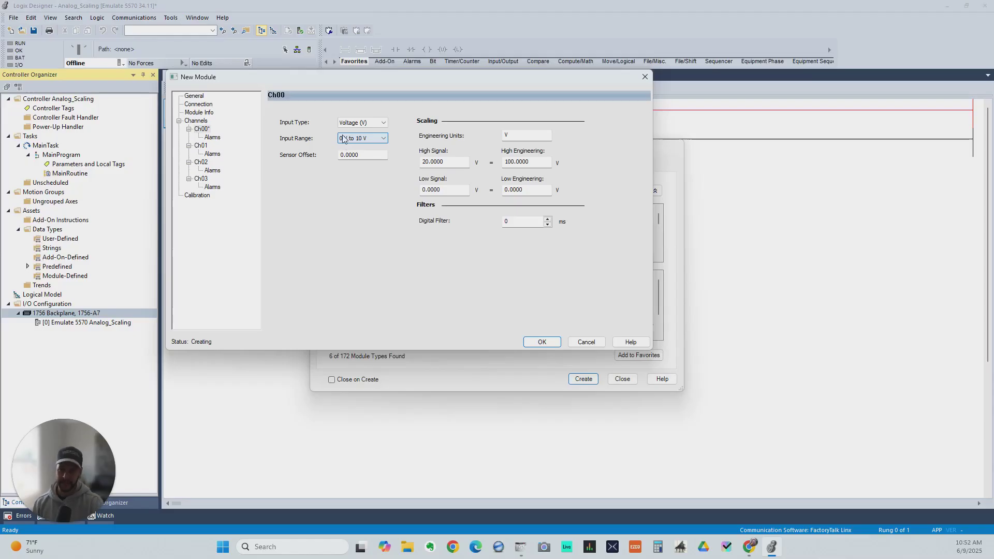
# Step: Change the Ch00 engineering units from V to Gal
pyautogui.press('Tab')
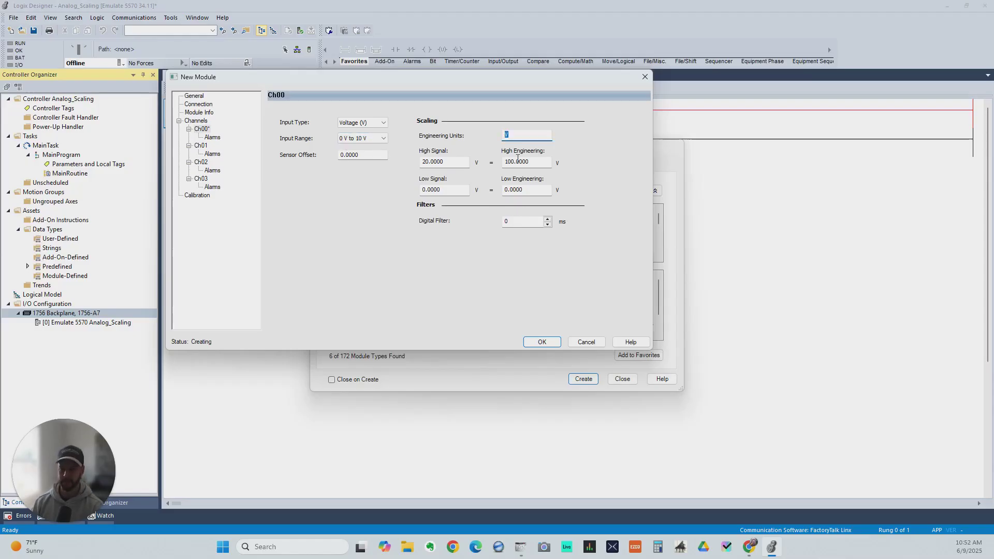
pyautogui.click(521, 135)
pyautogui.doubleClick(506, 135)
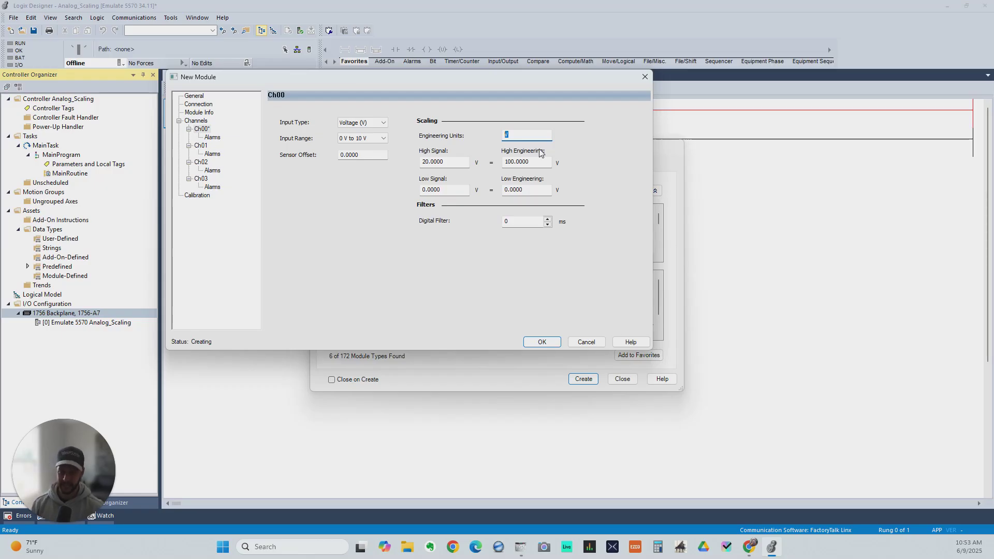
pyautogui.write('Gal')
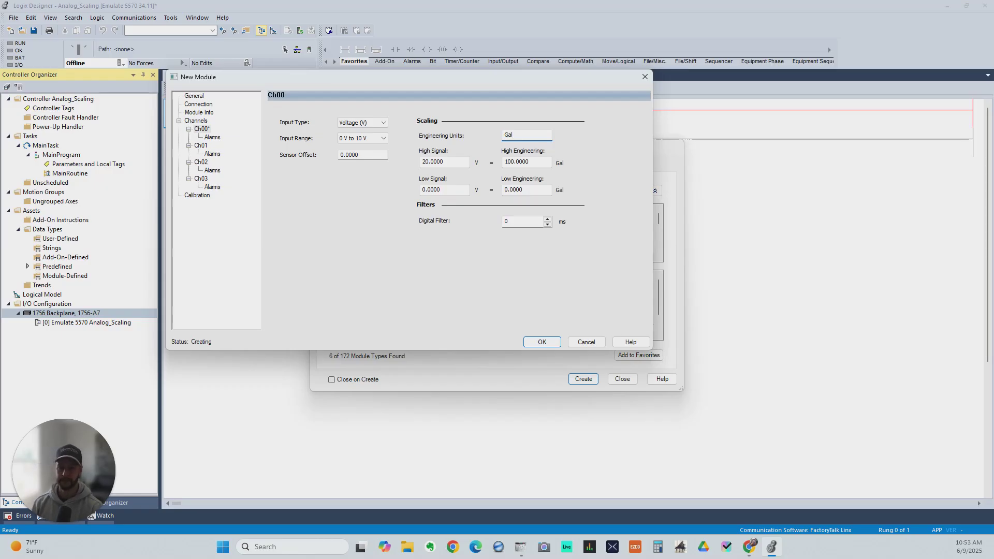
# Step: Set the Ch00 High Signal to 10 and High Engineering to 200
pyautogui.click(446, 163)
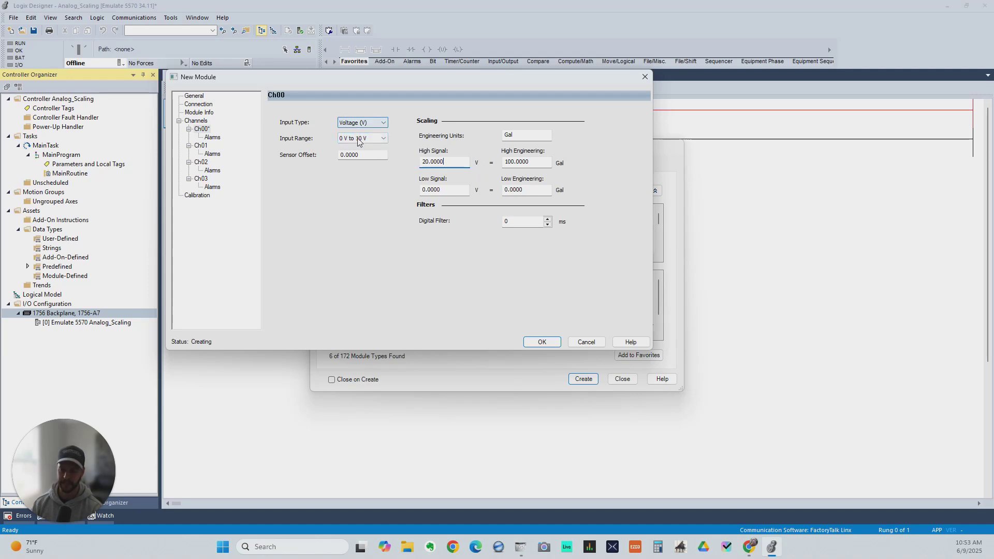
pyautogui.moveTo(466, 162); pyautogui.dragTo(411, 156)
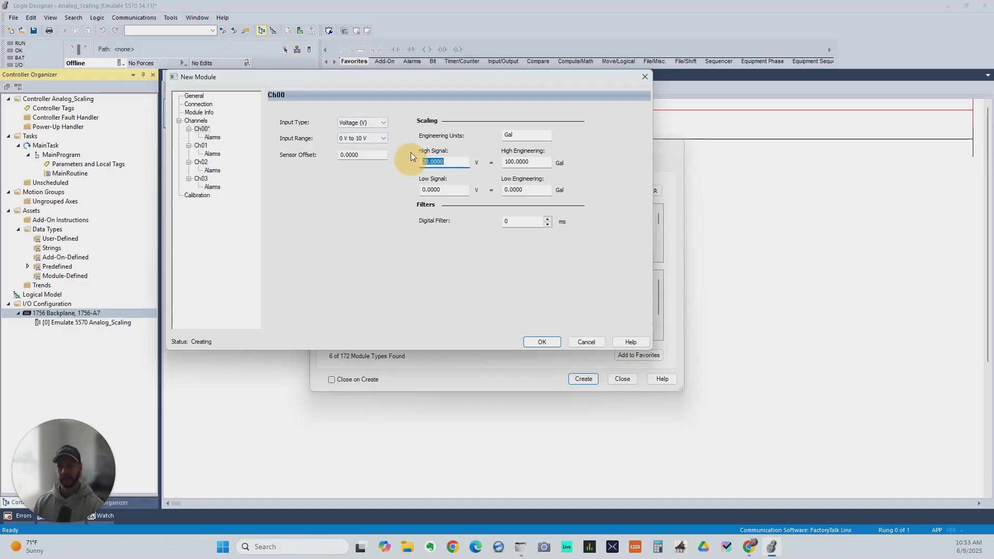
pyautogui.write('10')
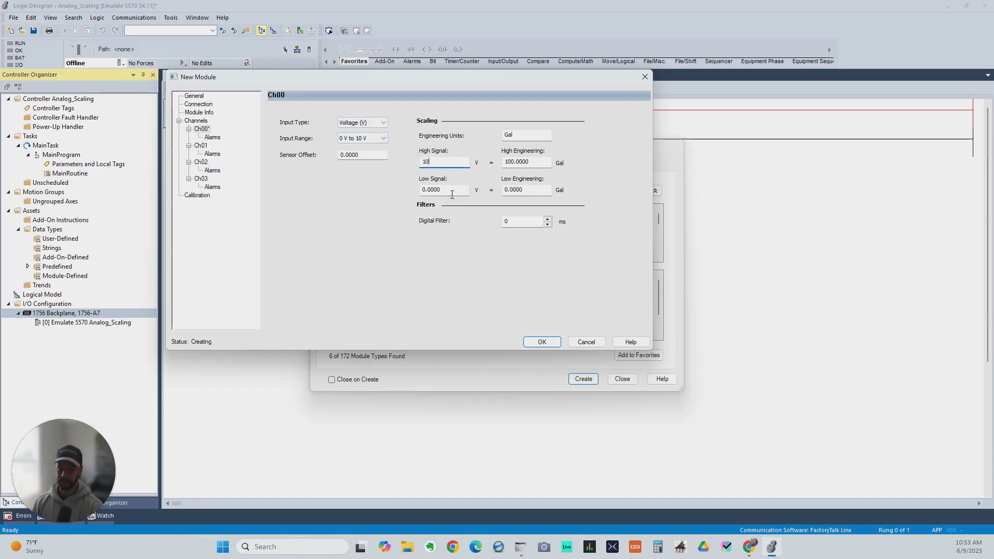
pyautogui.click(451, 195)
pyautogui.click(496, 186)
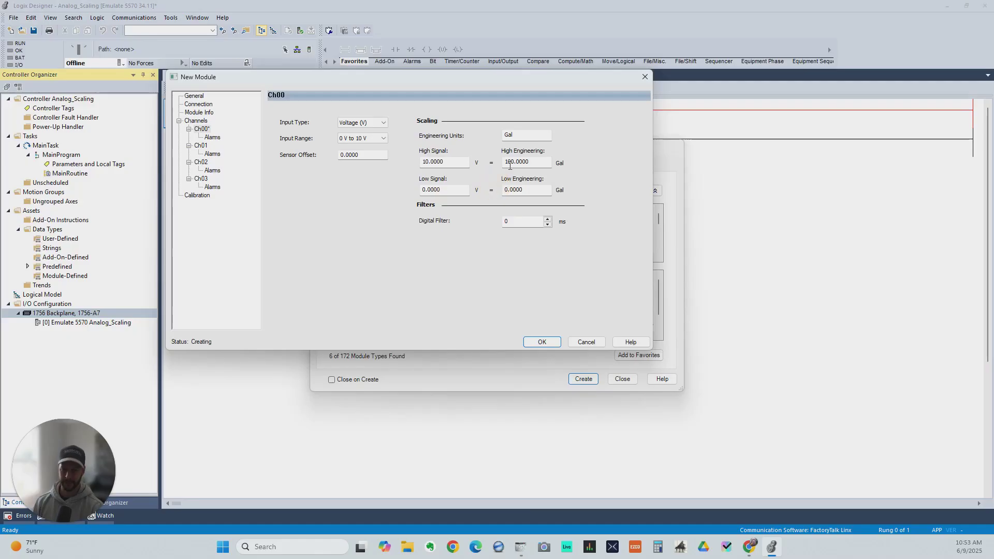
pyautogui.doubleClick(509, 164)
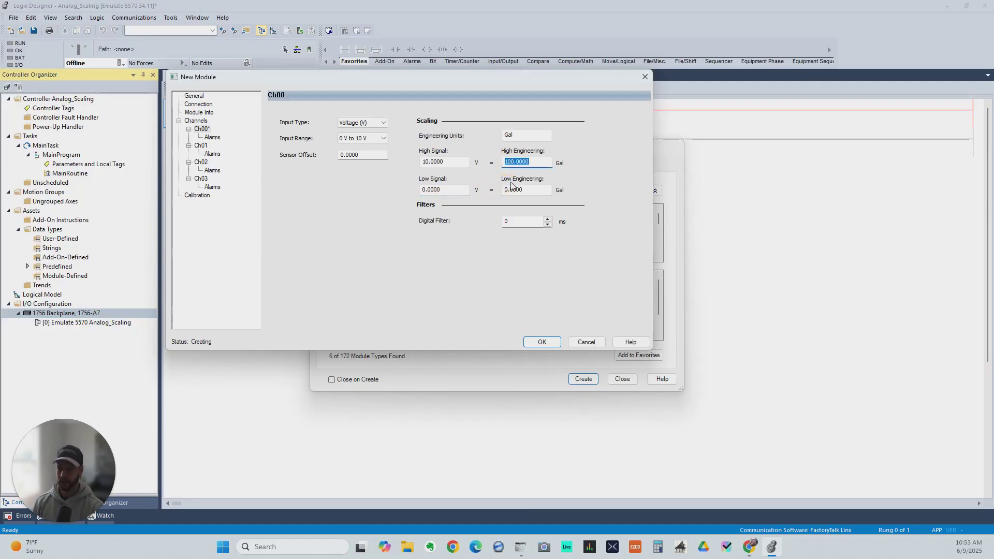
pyautogui.write('200')
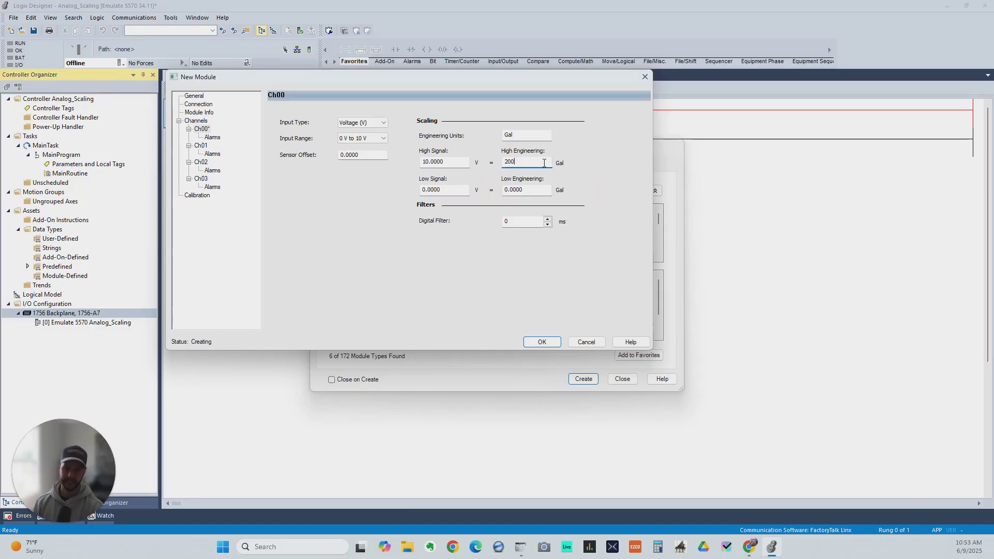
pyautogui.click(459, 191)
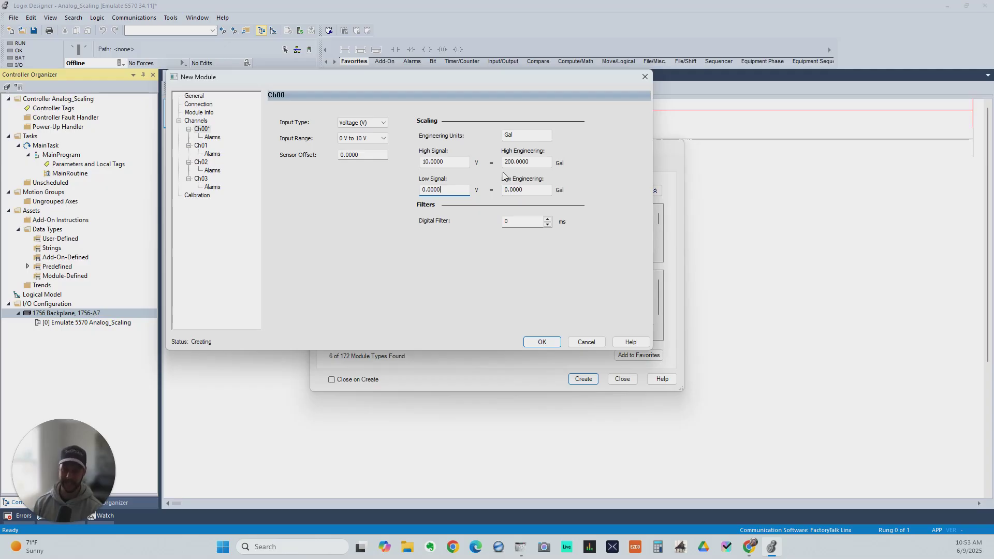
pyautogui.click(439, 161)
pyautogui.press('Tab')
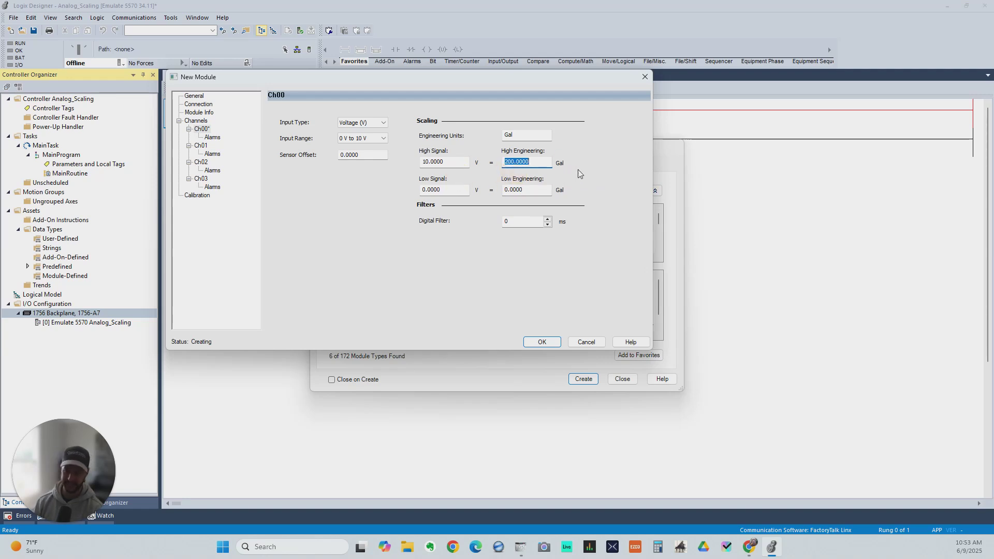
# Step: Change Ch00 Input Type to Current (mA), keeping the 0 mA to 20 mA range
pyautogui.click(377, 123)
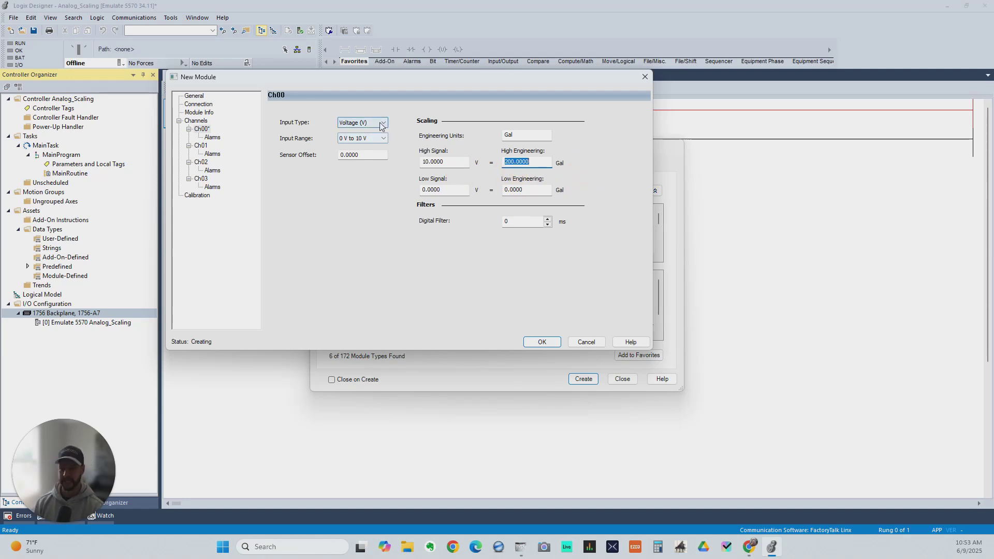
pyautogui.click(373, 139)
pyautogui.click(383, 139)
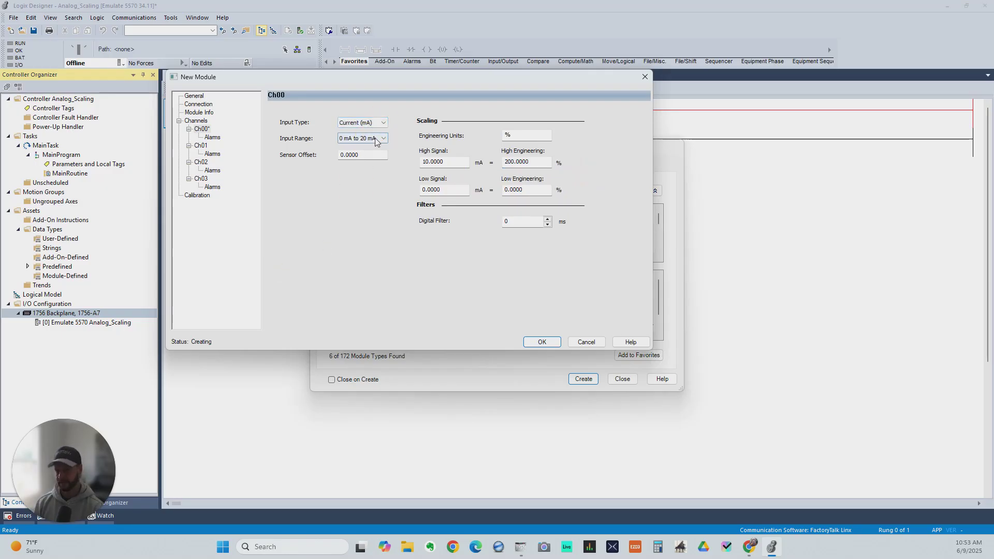
pyautogui.click(383, 150)
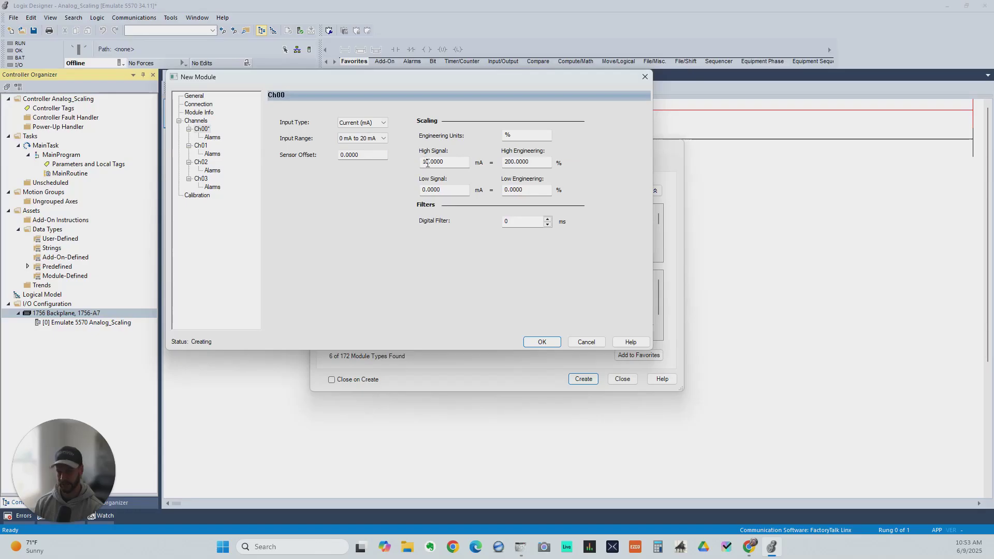
pyautogui.click(56, 230)
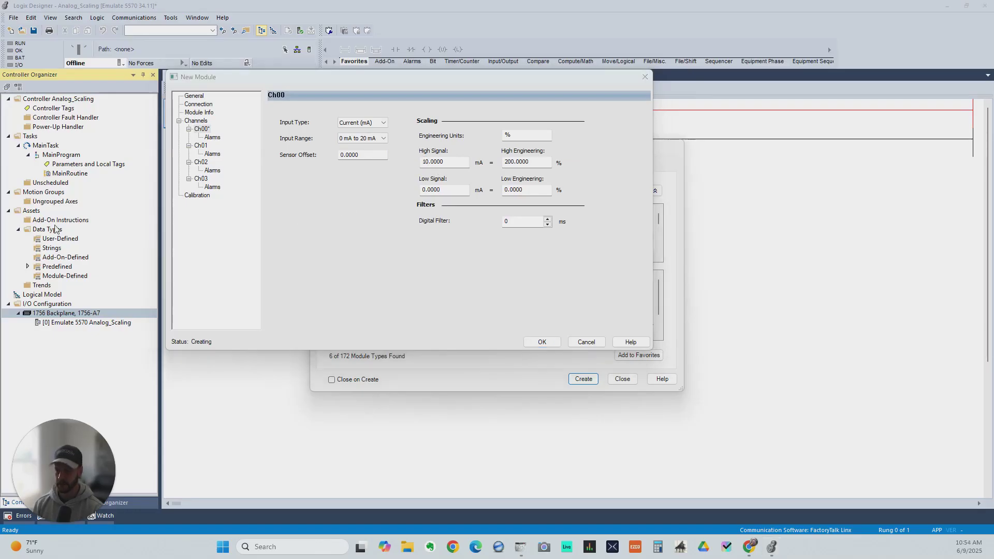
pyautogui.click(362, 230)
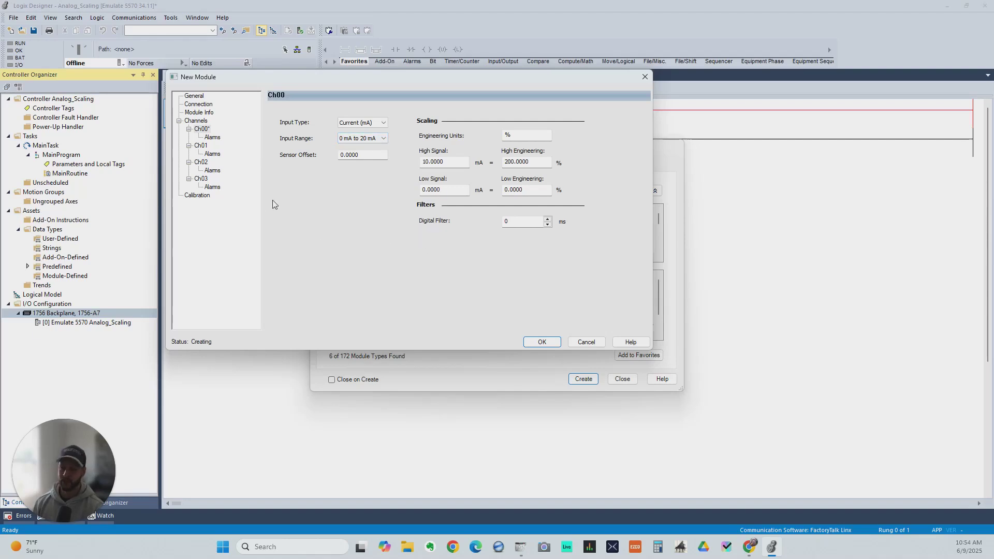
# Step: Set the Ch00 High Signal to 20 and Low Signal to 4
pyautogui.moveTo(447, 162); pyautogui.dragTo(399, 165)
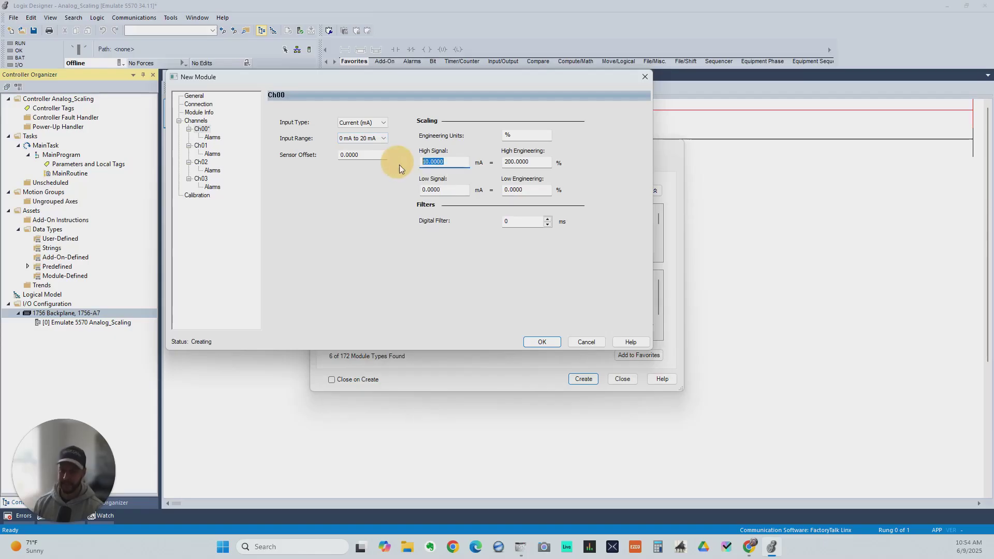
pyautogui.write('20')
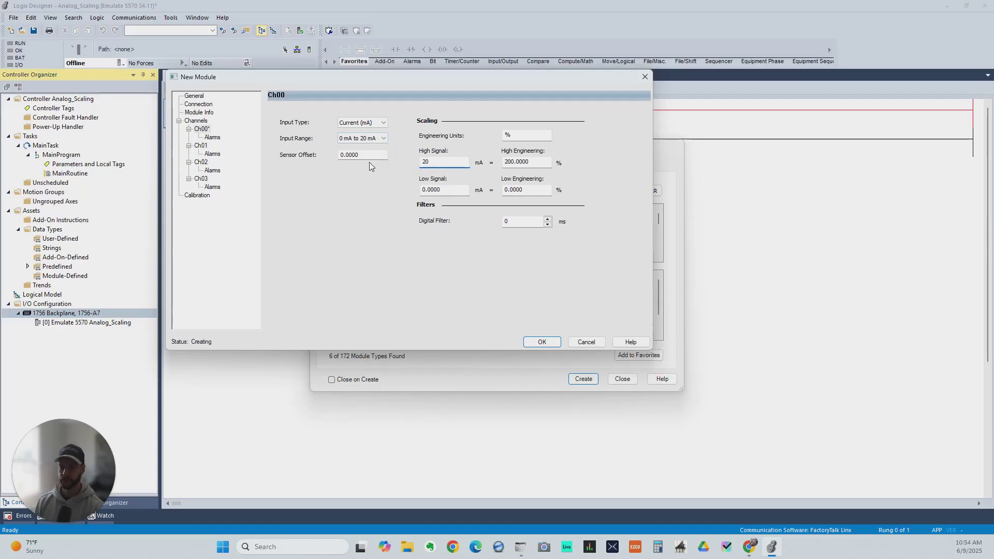
pyautogui.moveTo(457, 193); pyautogui.dragTo(400, 194)
pyautogui.write('4')
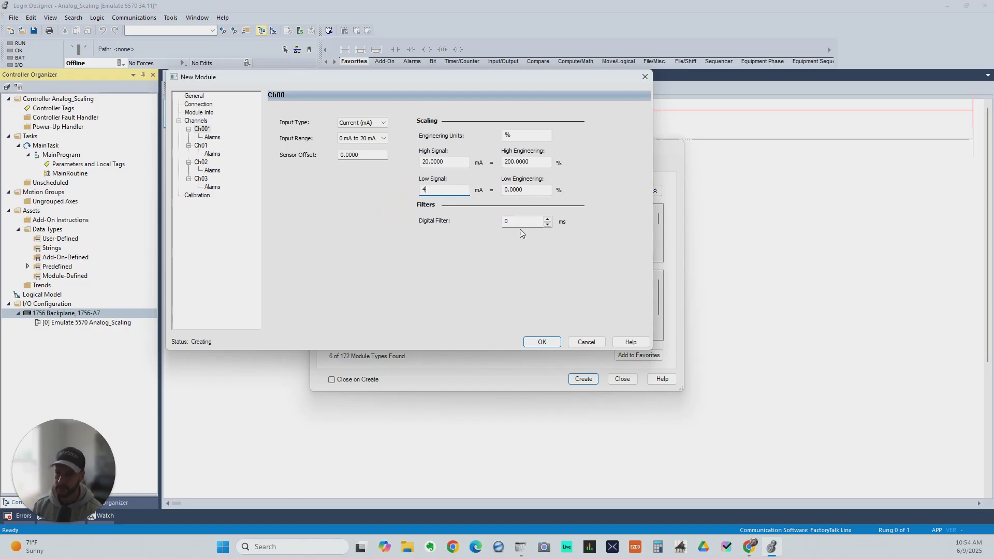
pyautogui.click(515, 190)
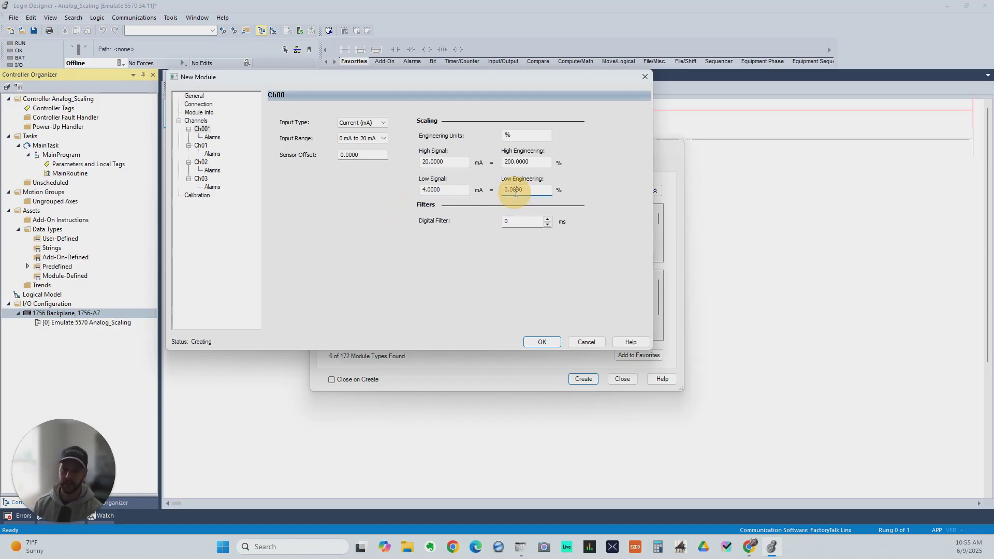
# Step: Change the engineering units to lbs and set High Engineering to 1000
pyautogui.moveTo(517, 136); pyautogui.dragTo(491, 139)
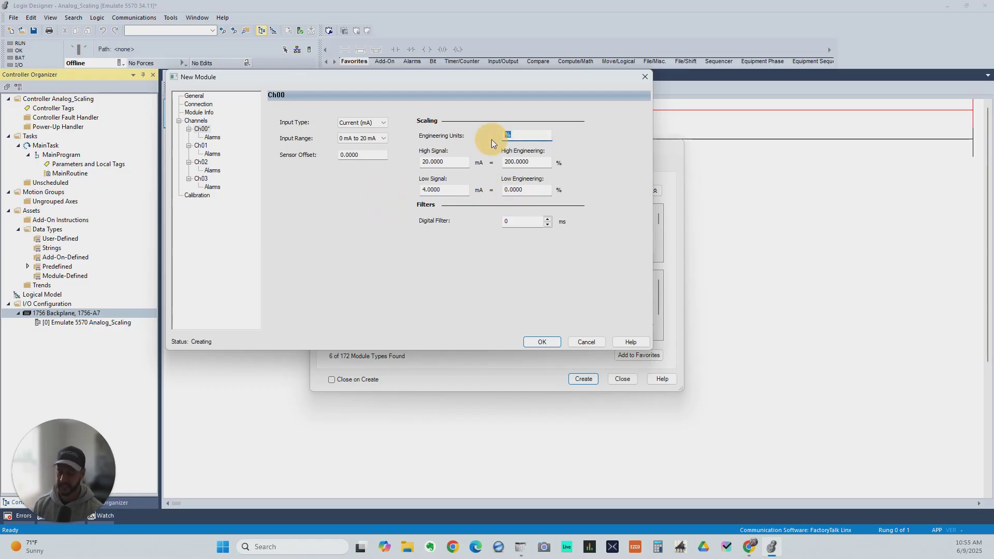
pyautogui.write('lbs')
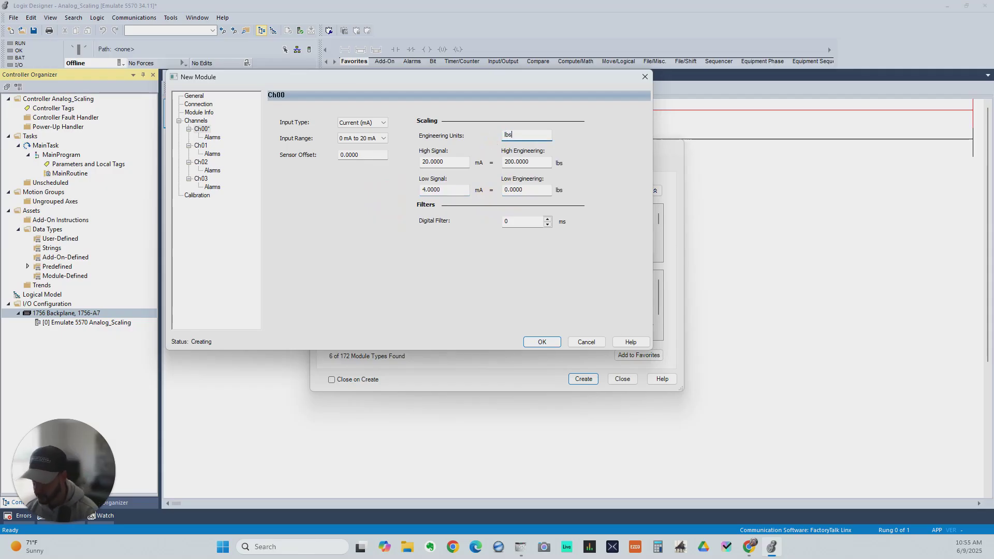
pyautogui.doubleClick(517, 161)
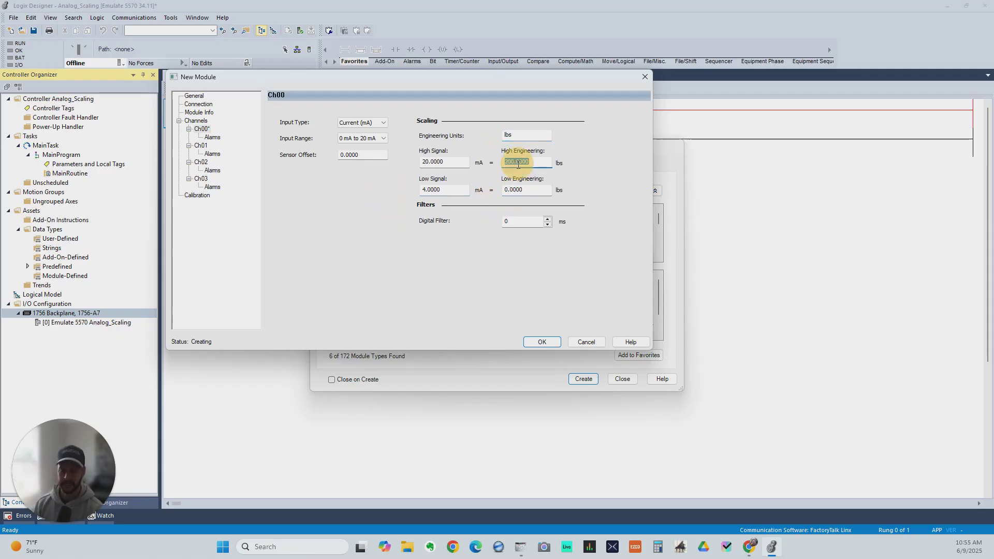
pyautogui.write('1000')
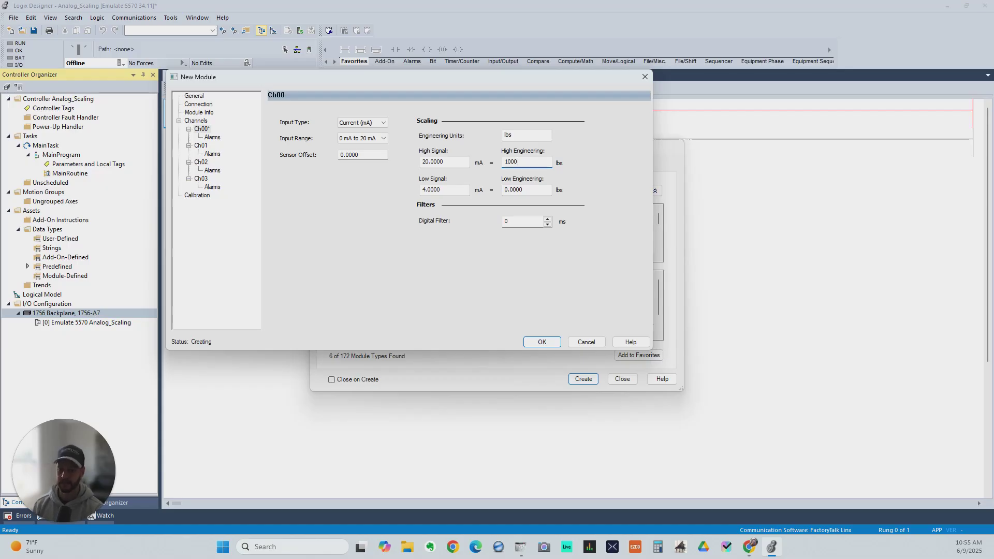
pyautogui.click(524, 190)
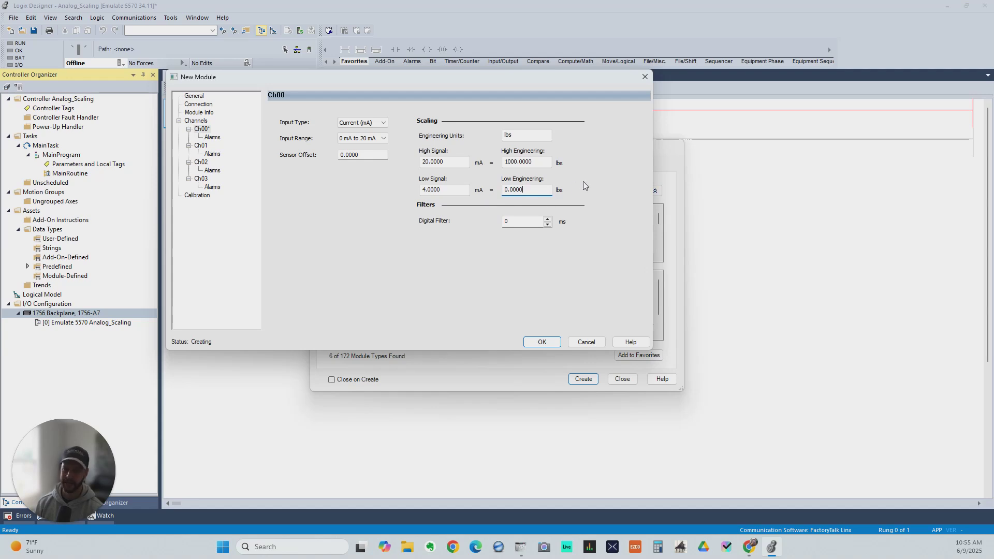
# Step: Review the scaling: 0 lbs low engineering, 20 mA high signal, 1000 lbs high engineering
pyautogui.click(533, 188)
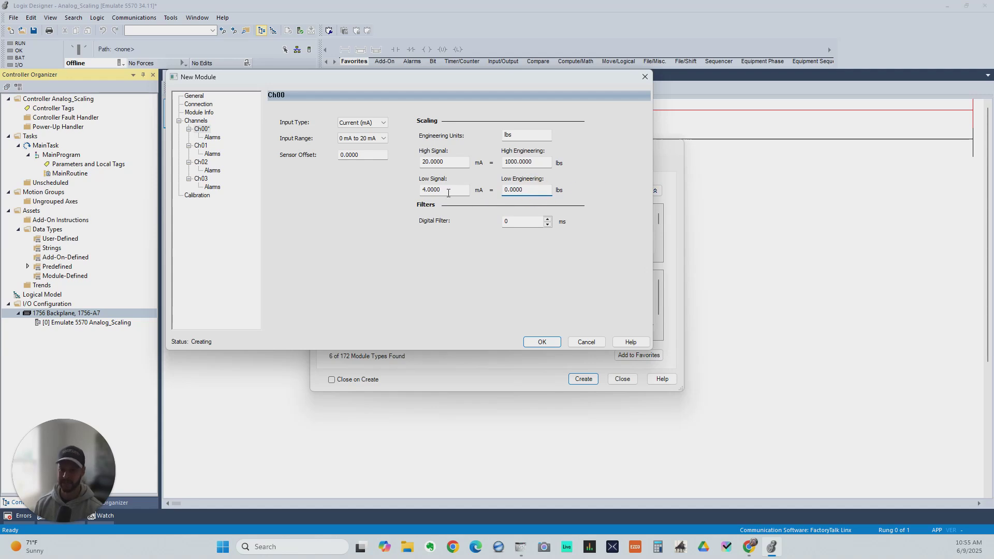
pyautogui.click(514, 189)
pyautogui.doubleClick(432, 161)
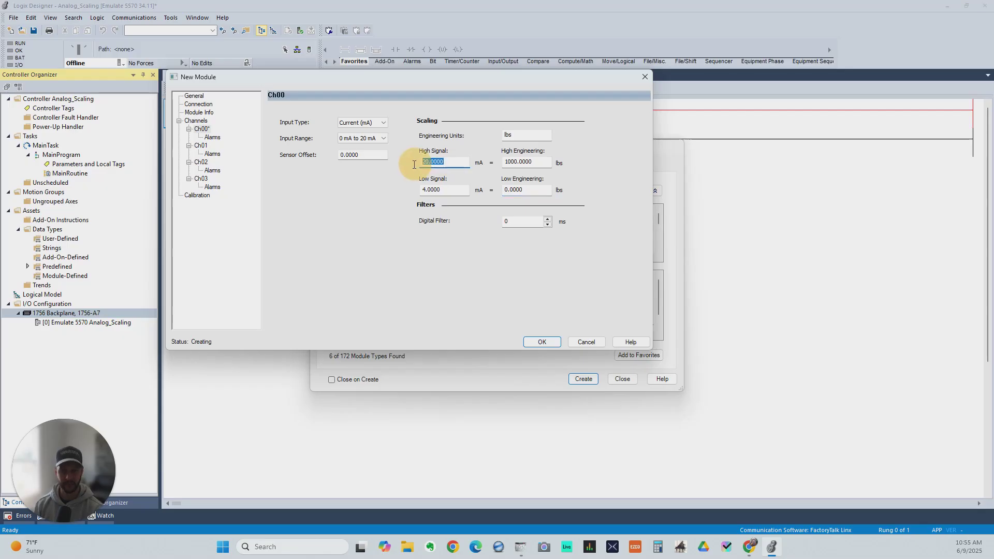
pyautogui.click(539, 163)
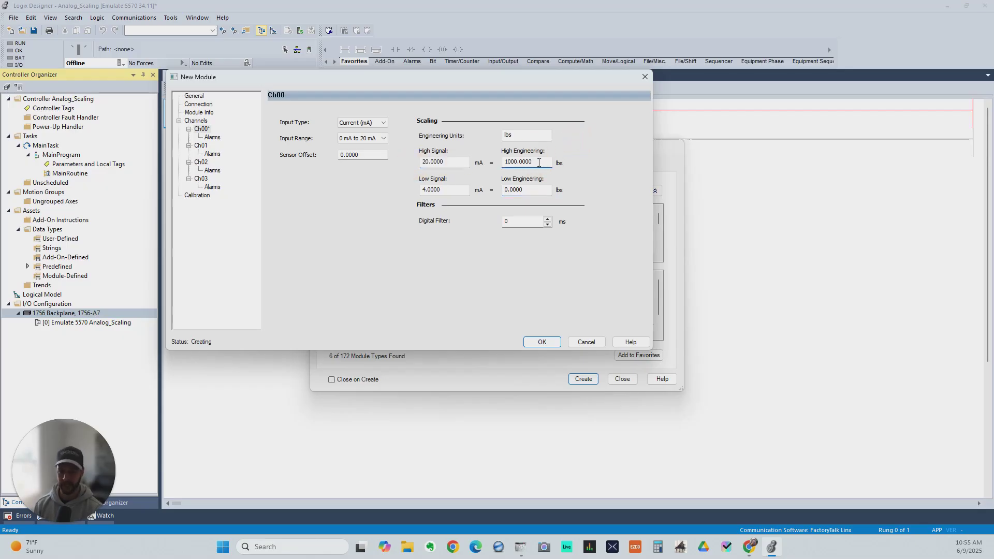
pyautogui.moveTo(538, 162); pyautogui.dragTo(489, 162)
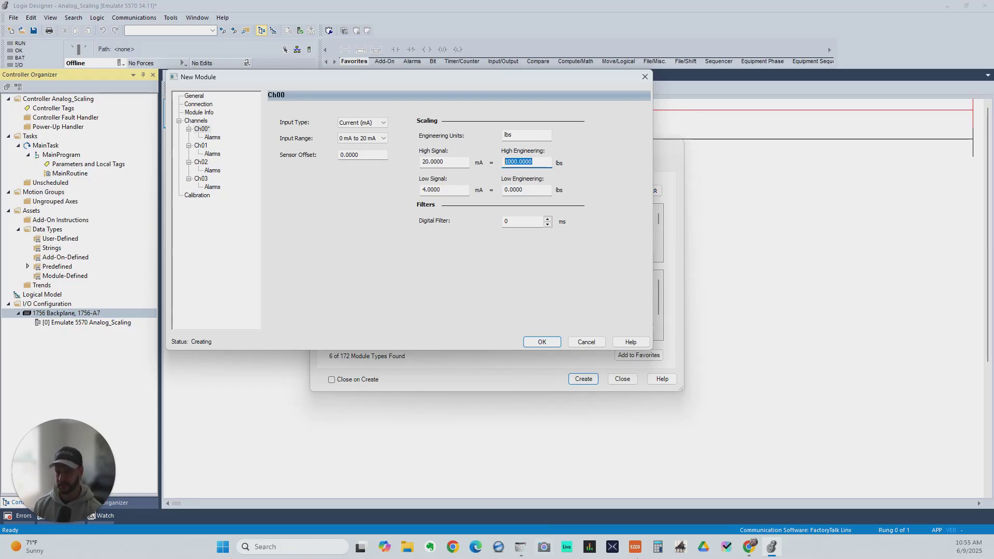
# Step: In Calculator, compute 20−4, halve it, add 4 to get 12 mA, then close it
pyautogui.click(657, 547)
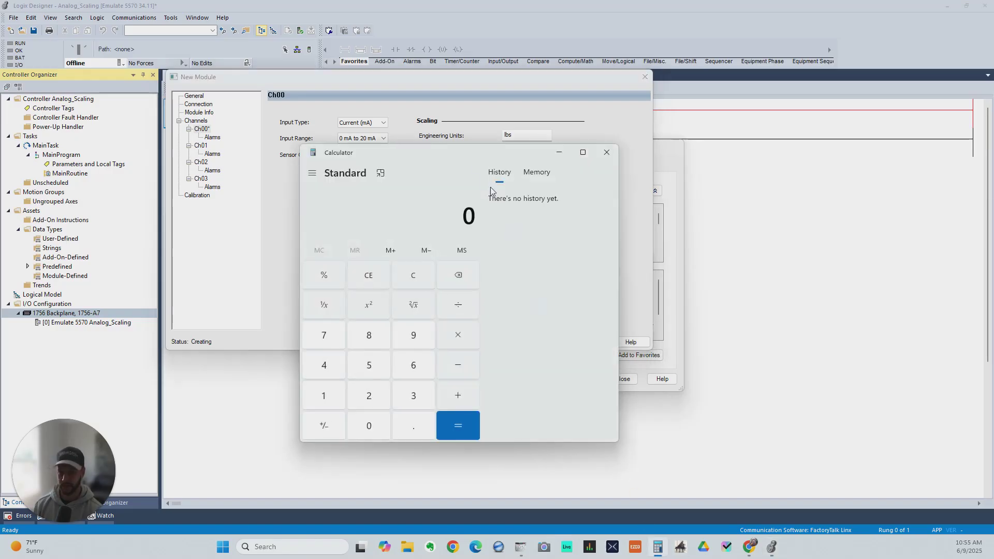
pyautogui.moveTo(504, 155); pyautogui.dragTo(832, 135)
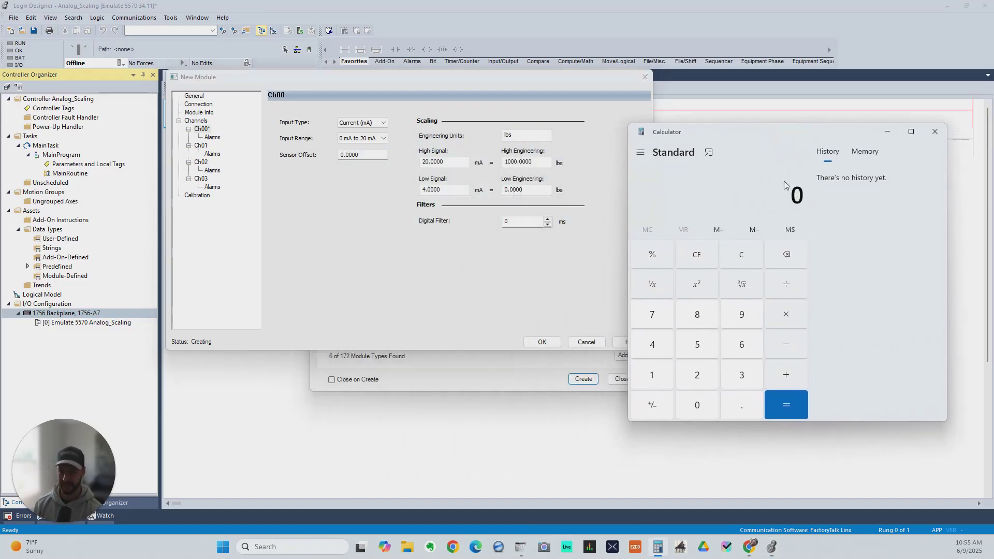
pyautogui.write('20-4')
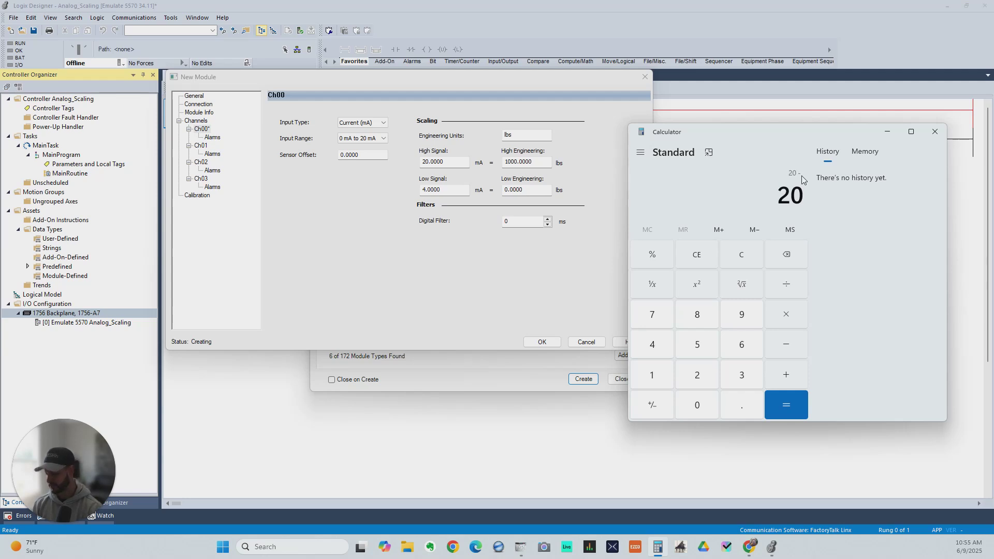
pyautogui.press('Return')
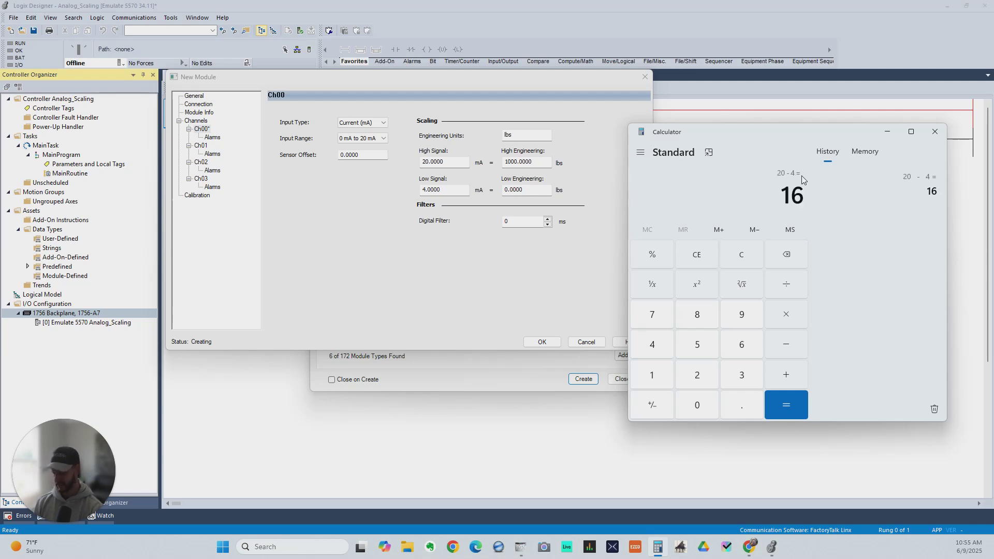
pyautogui.write('/2')
pyautogui.press('Return')
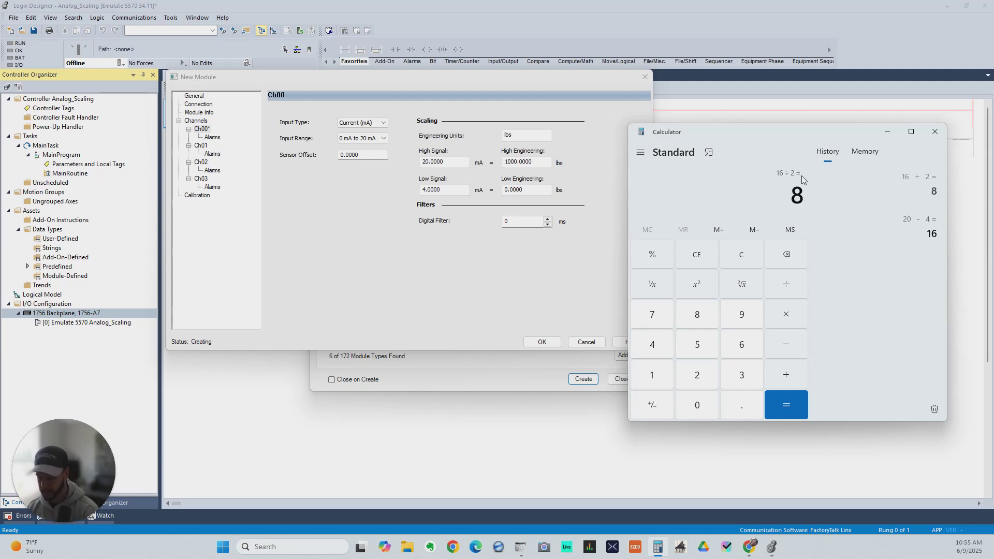
pyautogui.write('+4')
pyautogui.press('Return')
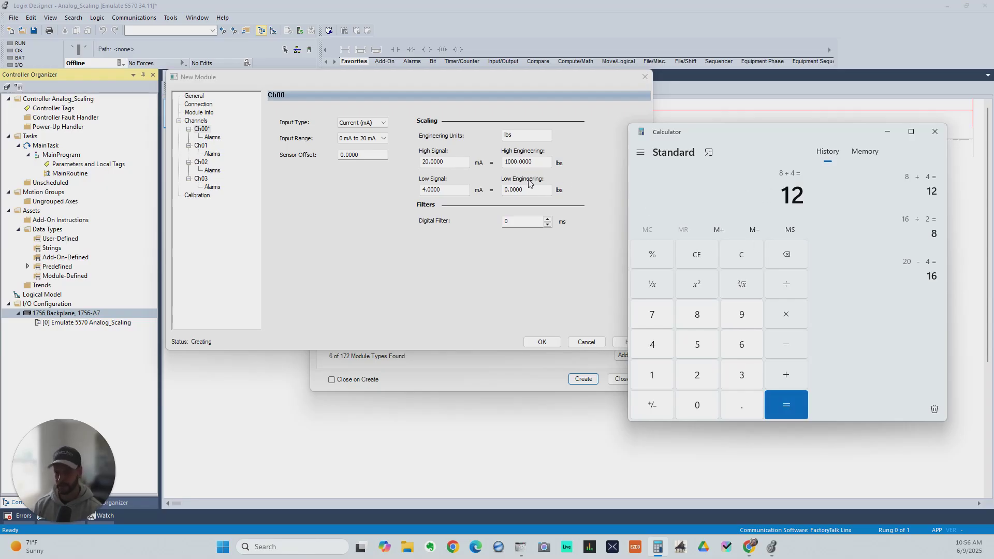
pyautogui.click(934, 132)
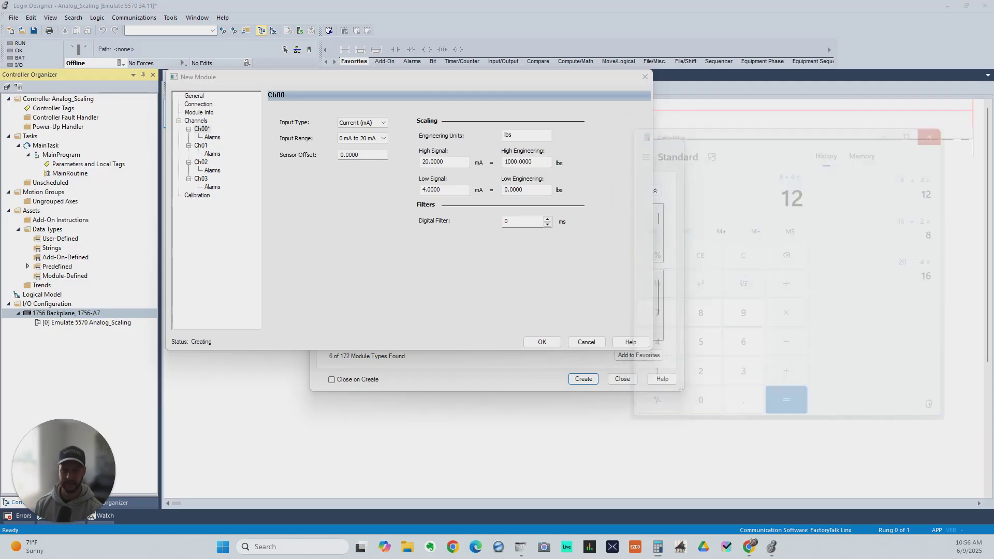